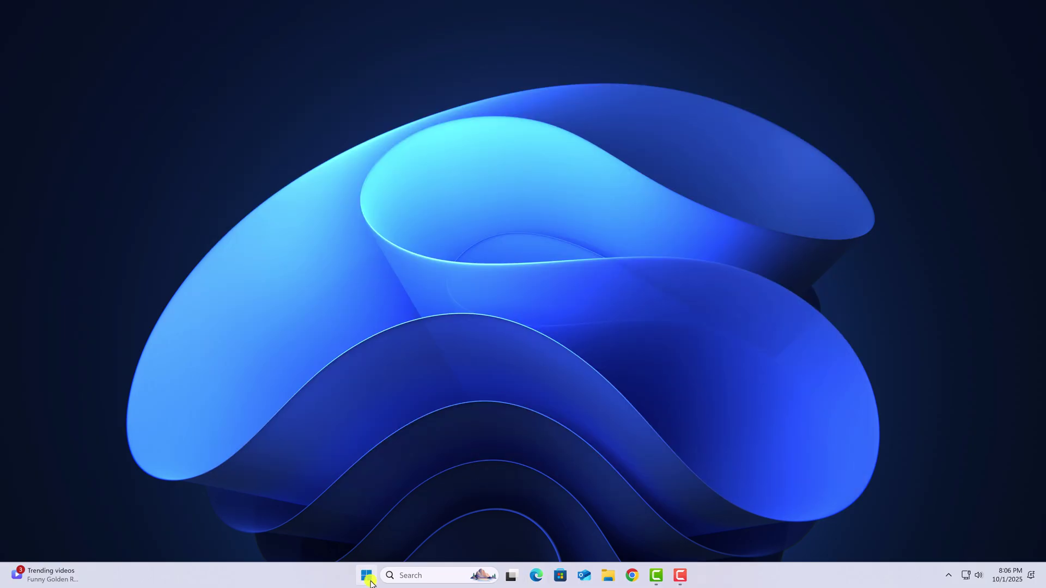
# Confirm Windows 11 Pro shows version 24H2 in About, then run a Windows Update check
pyautogui.click(367, 577)
pyautogui.click(548, 262)
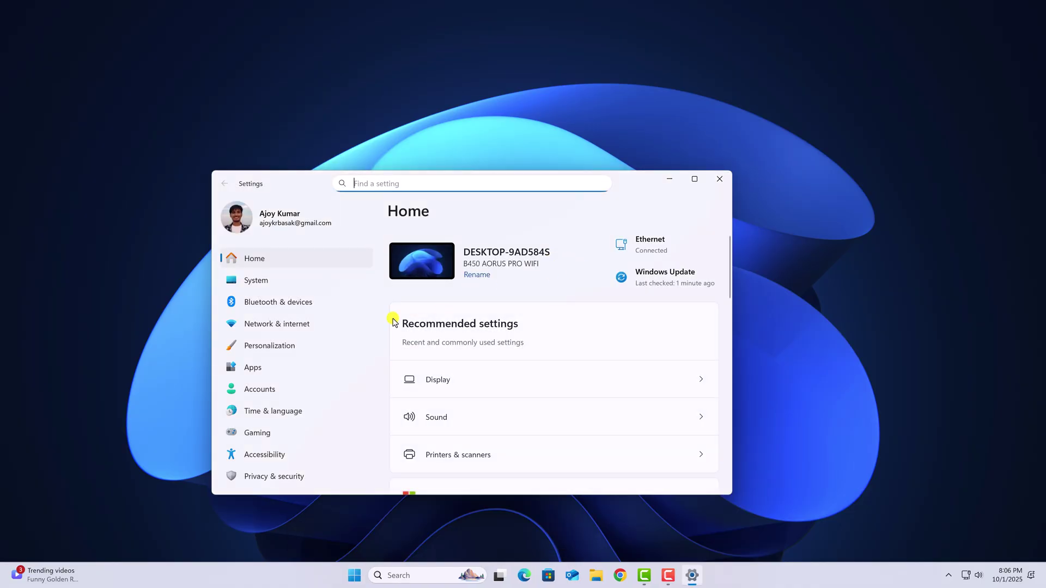
pyautogui.click(299, 278)
pyautogui.scroll(-10, 573, 357)
pyautogui.scroll(-5, 554, 450)
pyautogui.click(553, 455)
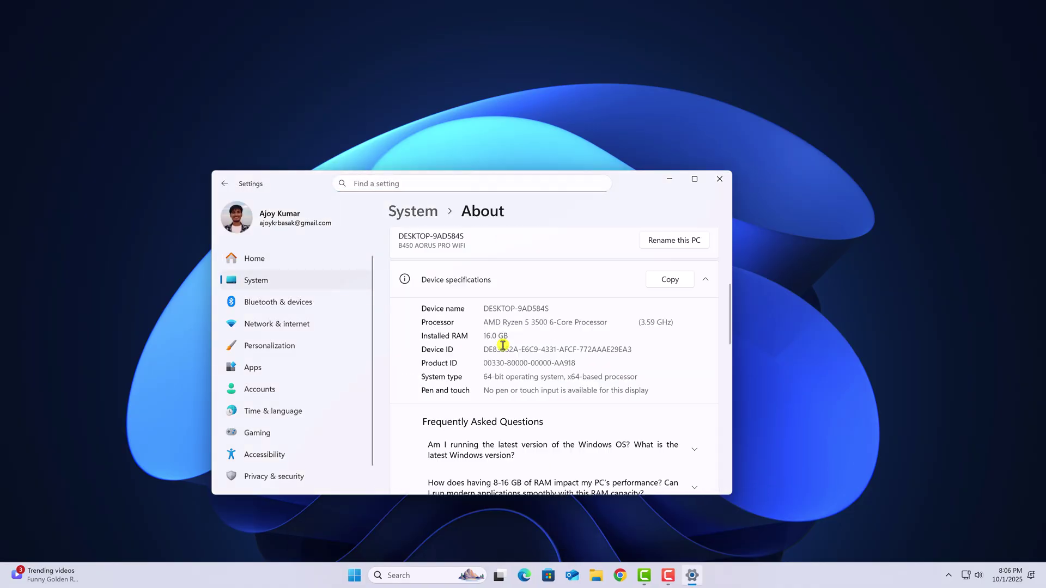
pyautogui.scroll(-5, 502, 346)
pyautogui.scroll(-5, 512, 350)
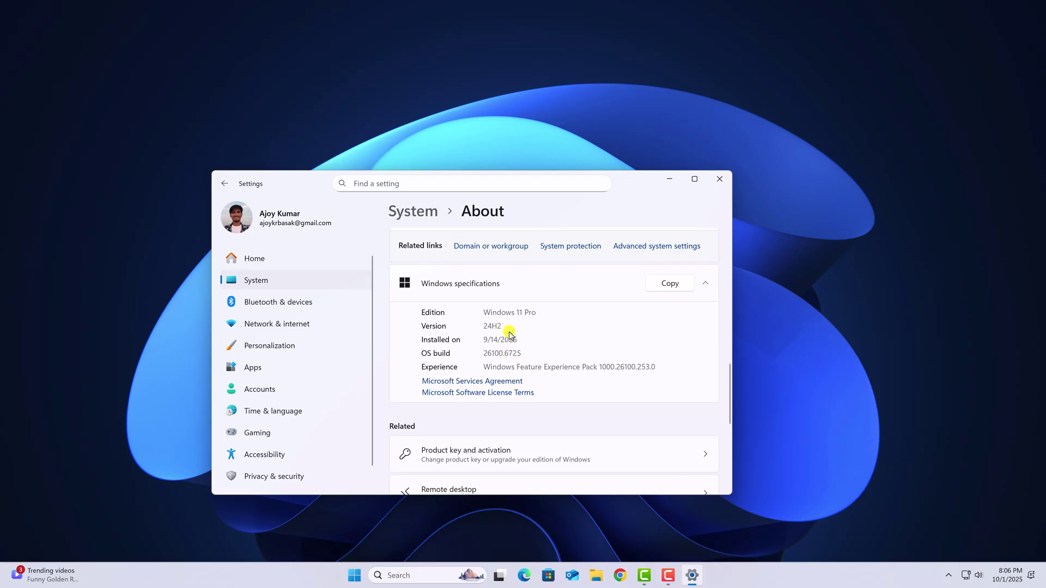
pyautogui.scroll(-2, 335, 433)
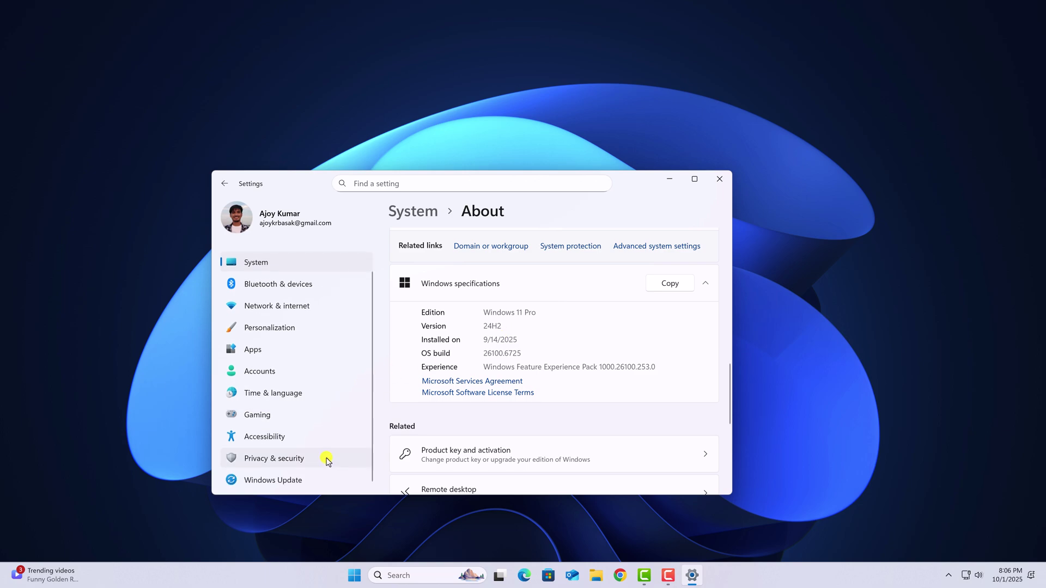
pyautogui.click(317, 480)
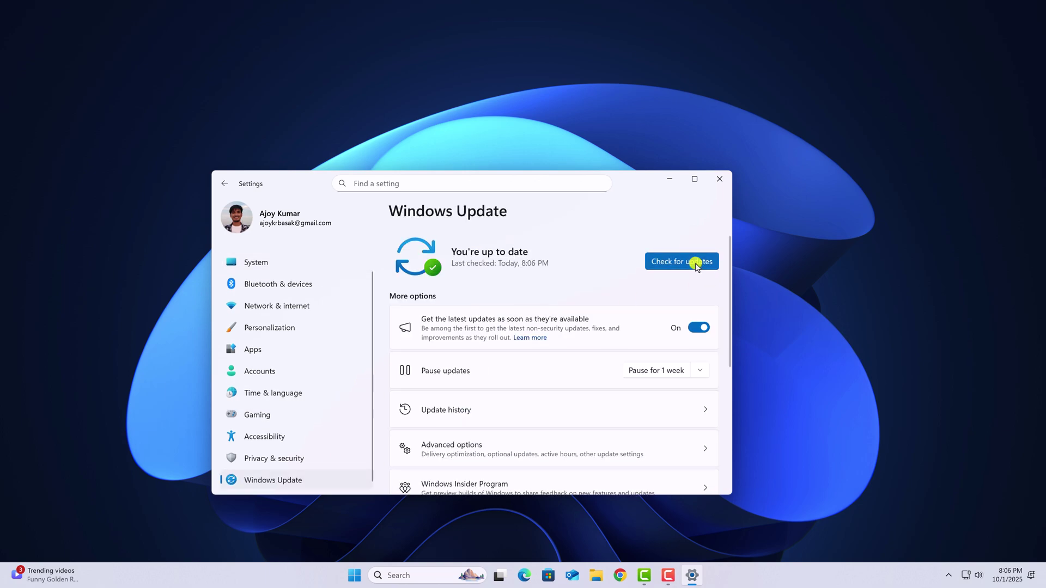
pyautogui.click(695, 266)
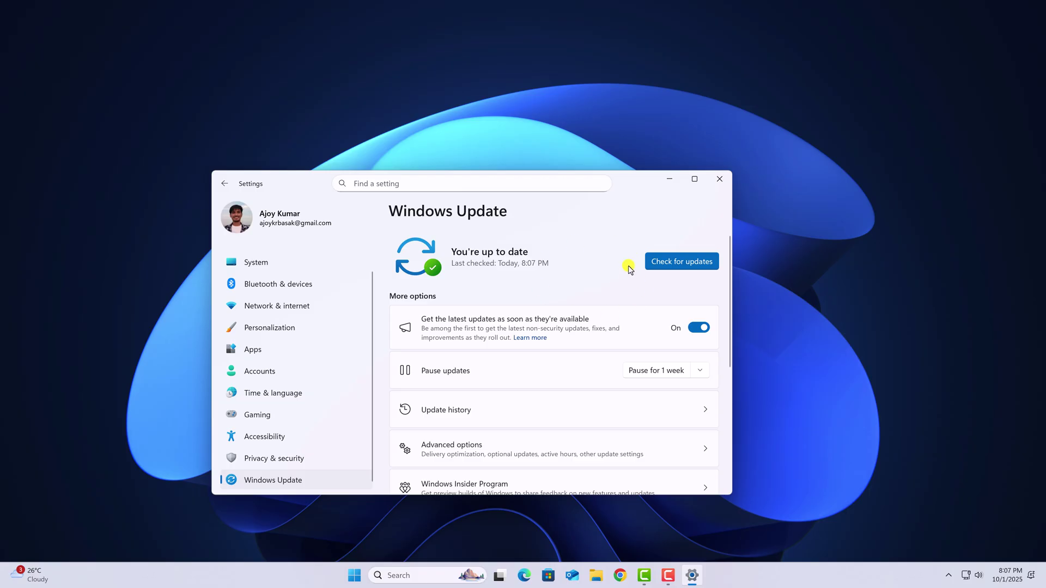
# Open Microsoft's Download Windows 11 page in Edge and close the Bing search tab
pyautogui.click(668, 179)
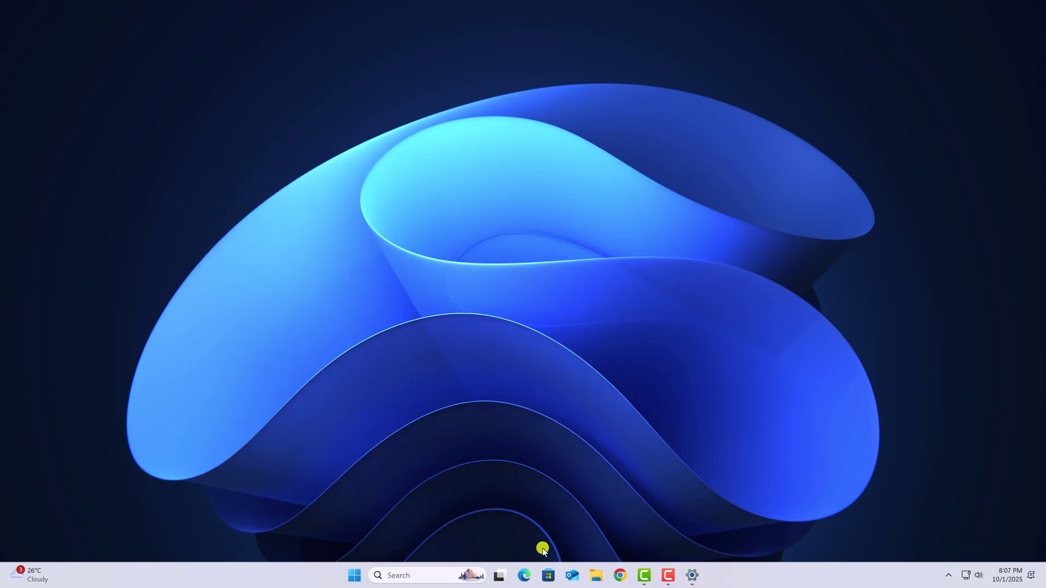
pyautogui.click(523, 576)
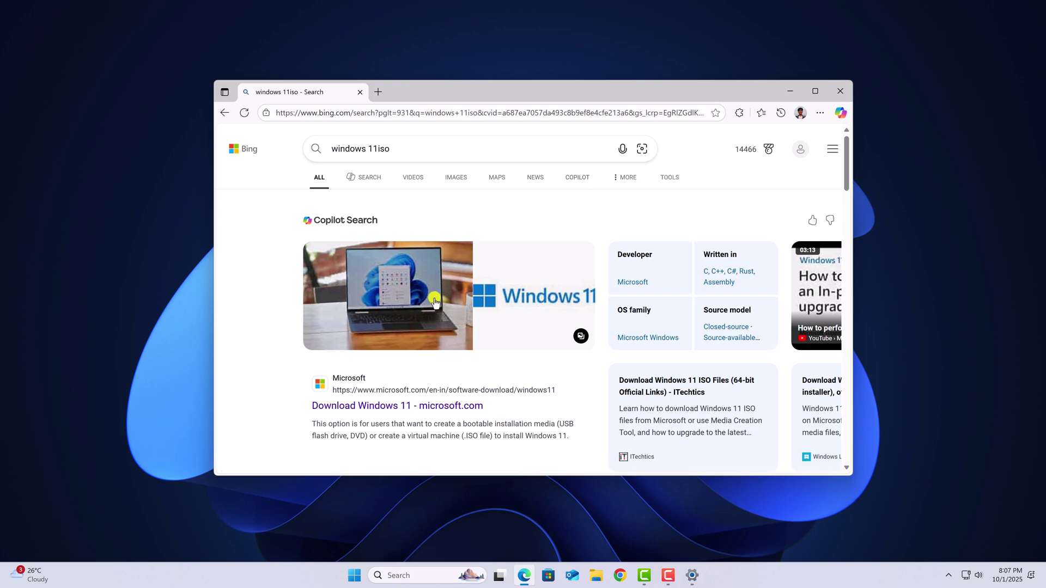
pyautogui.click(419, 405)
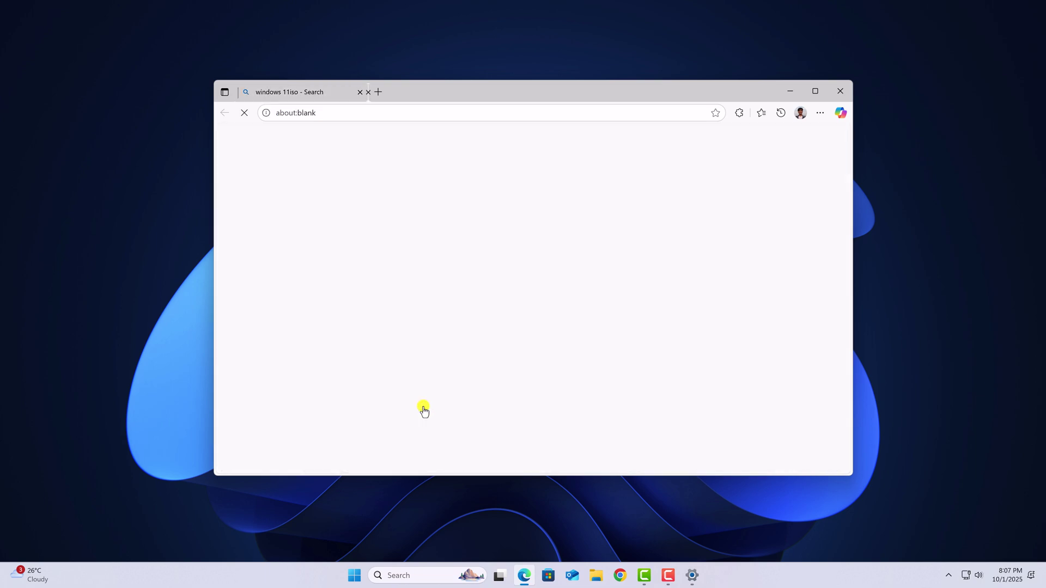
pyautogui.click(358, 92)
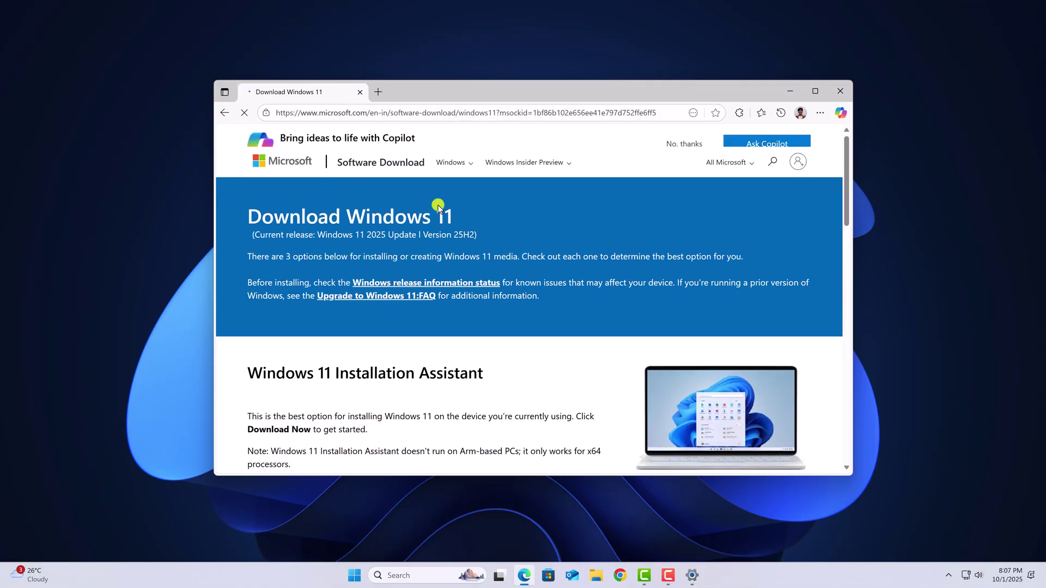
pyautogui.click(686, 146)
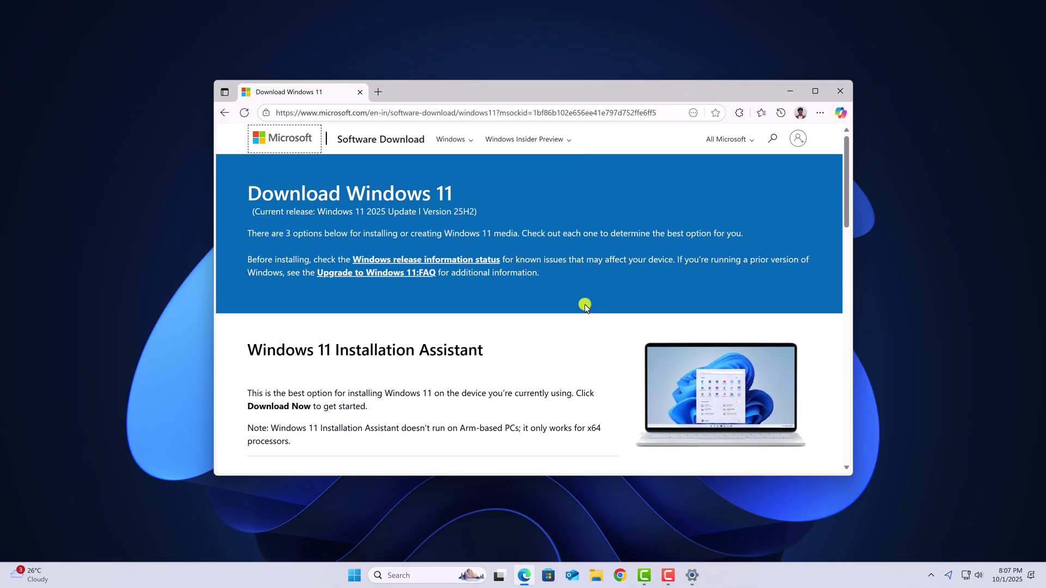
pyautogui.scroll(-2, 583, 304)
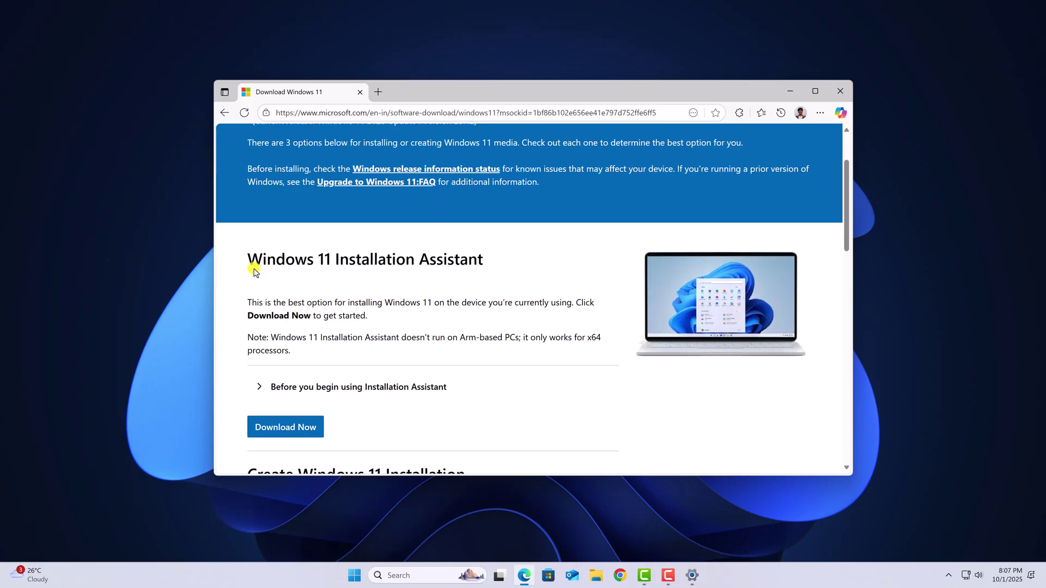
# Download the Windows 11 Installation Assistant and run the downloaded installer
pyautogui.moveTo(247, 263); pyautogui.dragTo(515, 262)
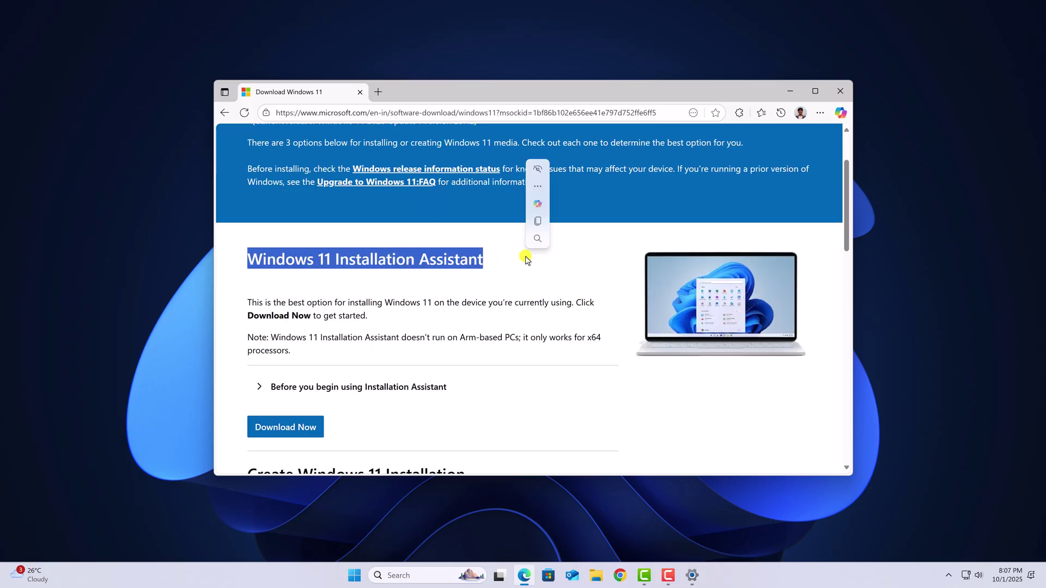
pyautogui.click(527, 258)
pyautogui.scroll(-2, 524, 261)
pyautogui.scroll(-2, 495, 267)
pyautogui.click(311, 248)
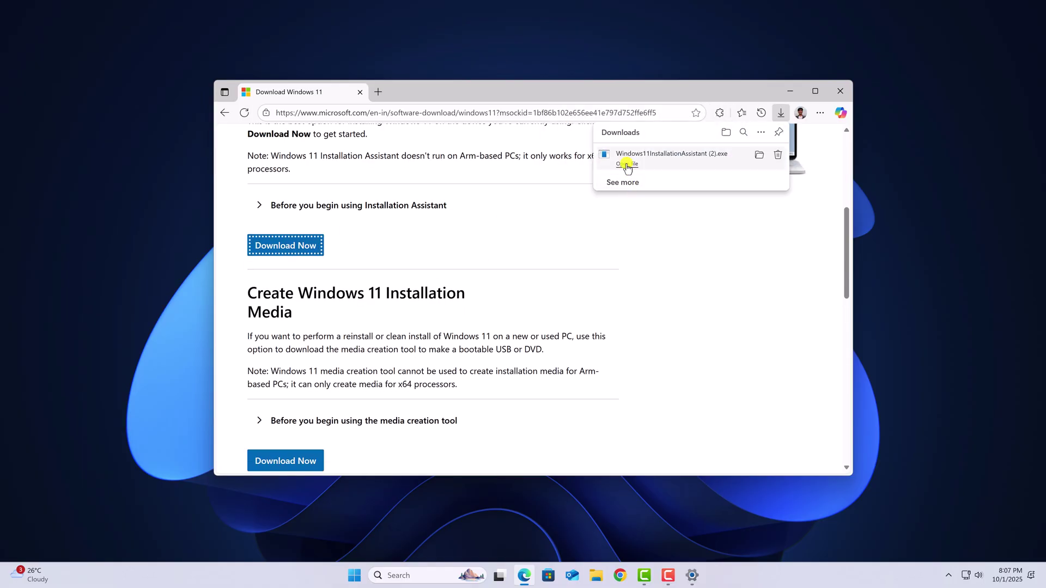
pyautogui.click(627, 167)
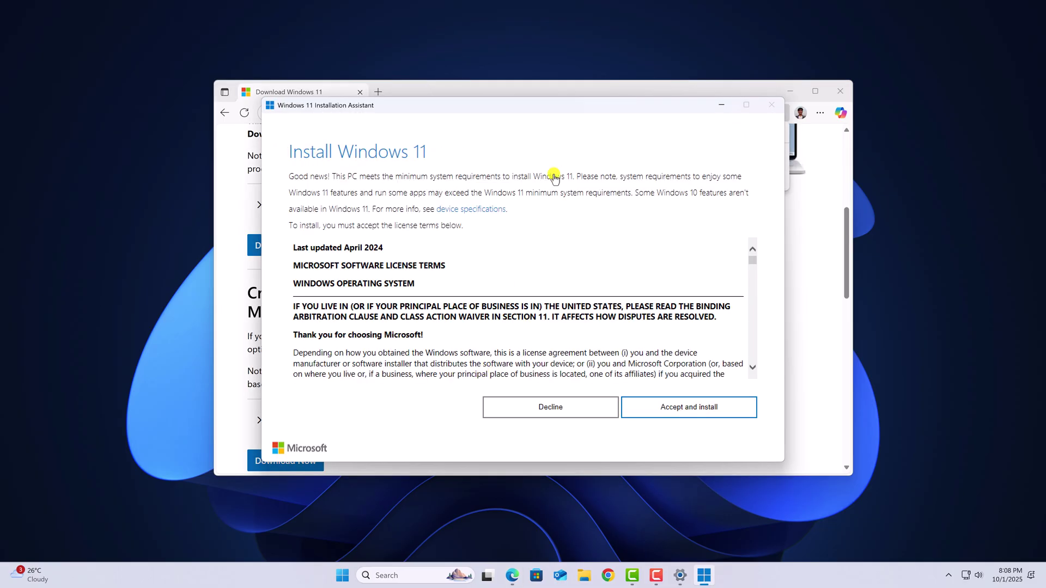
# Accept the Installation Assistant license, install the Windows 11 update, and restart the PC
pyautogui.click(793, 90)
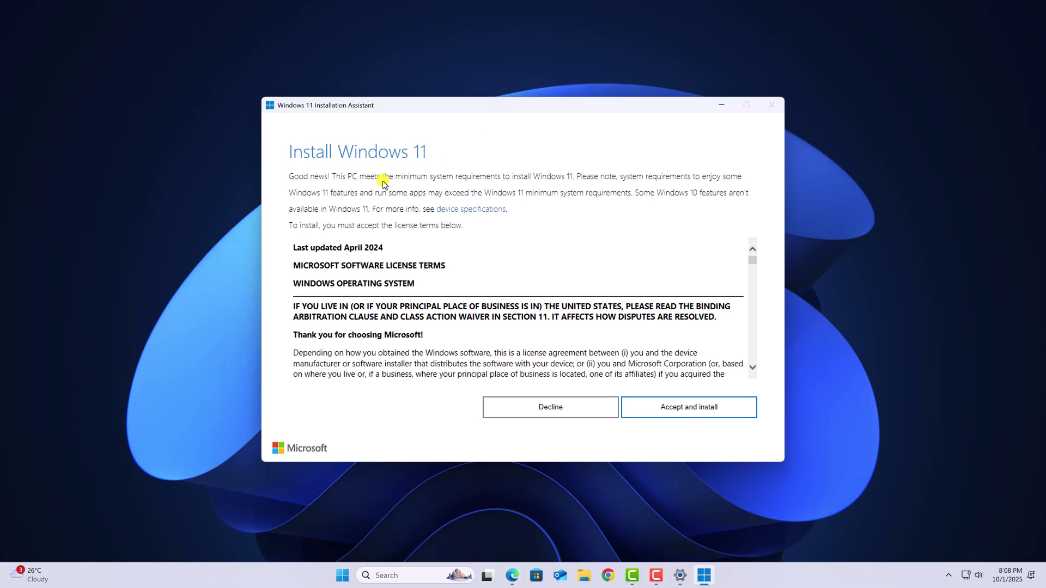
pyautogui.click(685, 408)
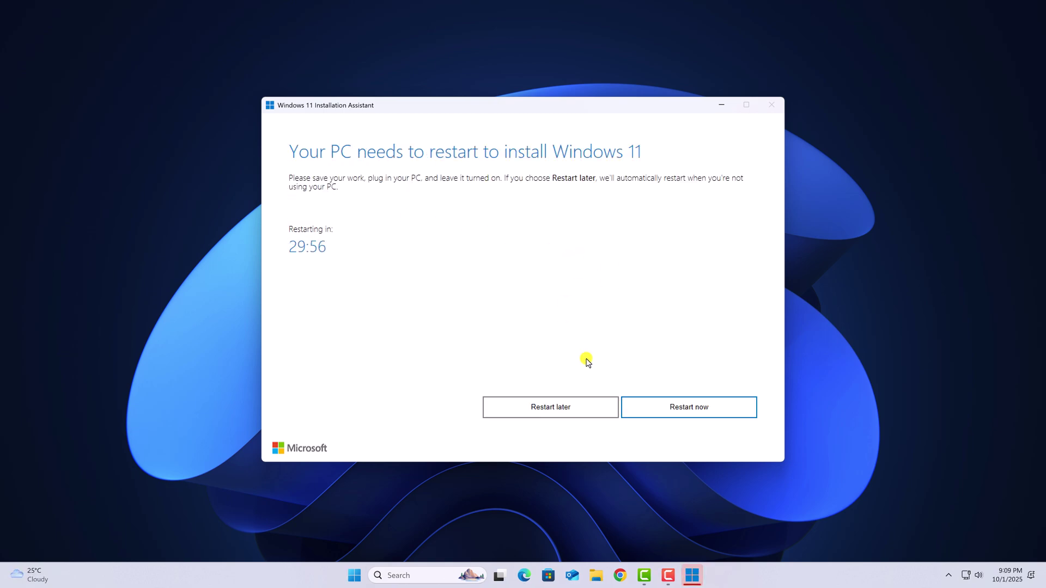
pyautogui.click(708, 413)
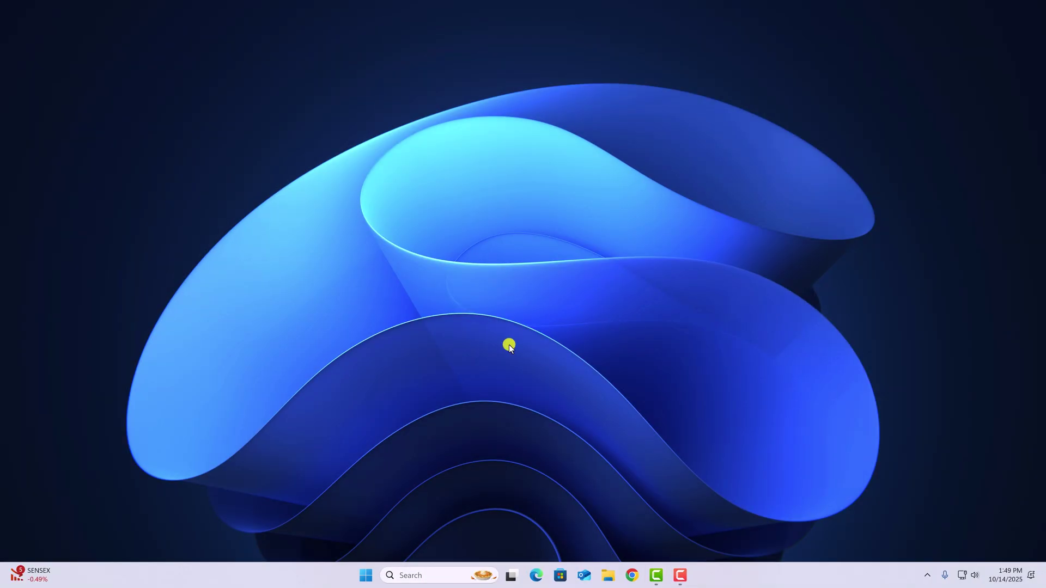
# Verify About shows version 25H2, OS build 26200.6725, installed 10/13/2025, then close Settings
pyautogui.click(431, 574)
pyautogui.write('sett')
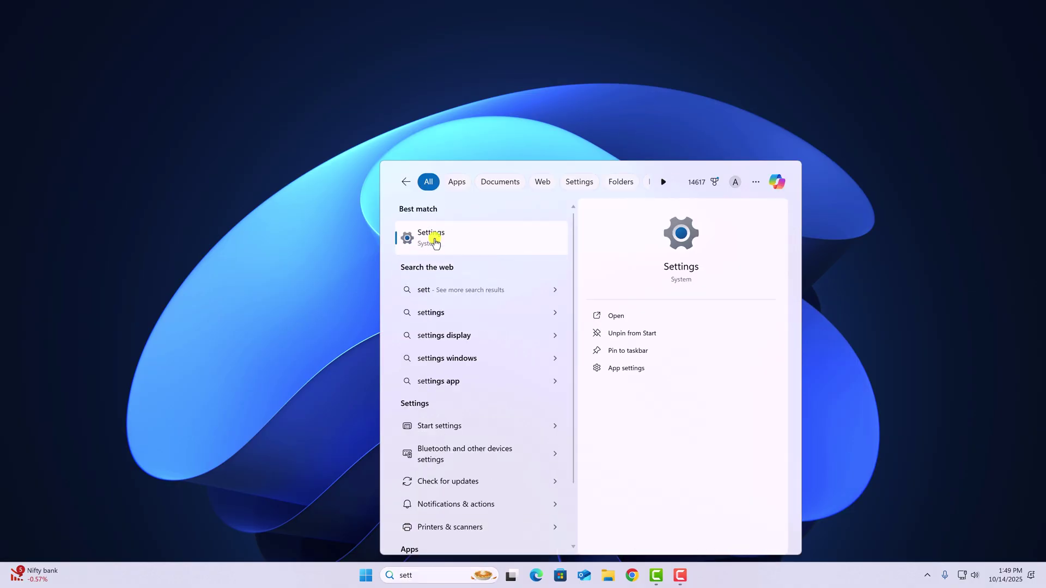
pyautogui.click(427, 237)
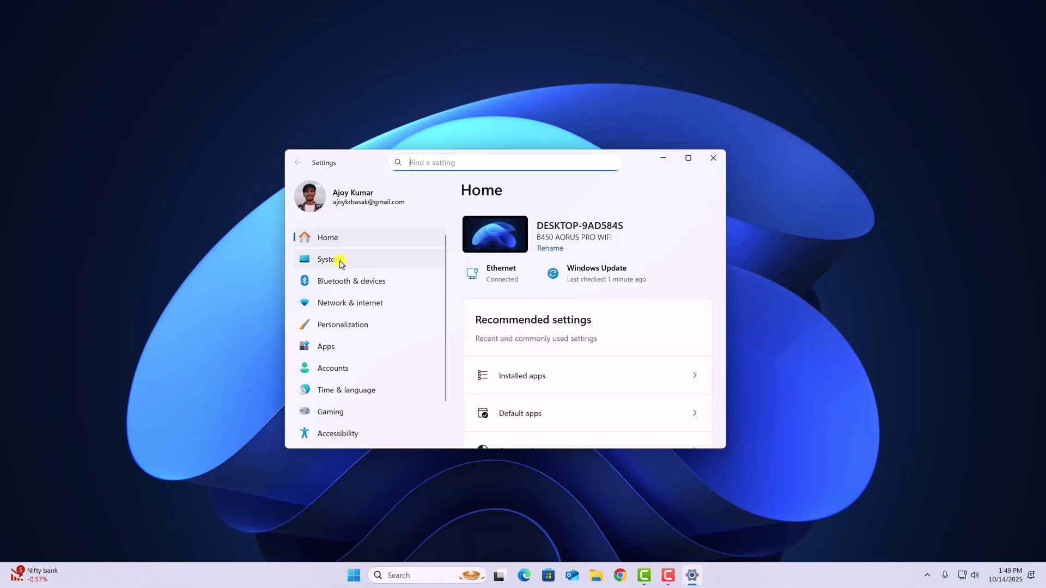
pyautogui.click(327, 259)
pyautogui.scroll(-10, 600, 335)
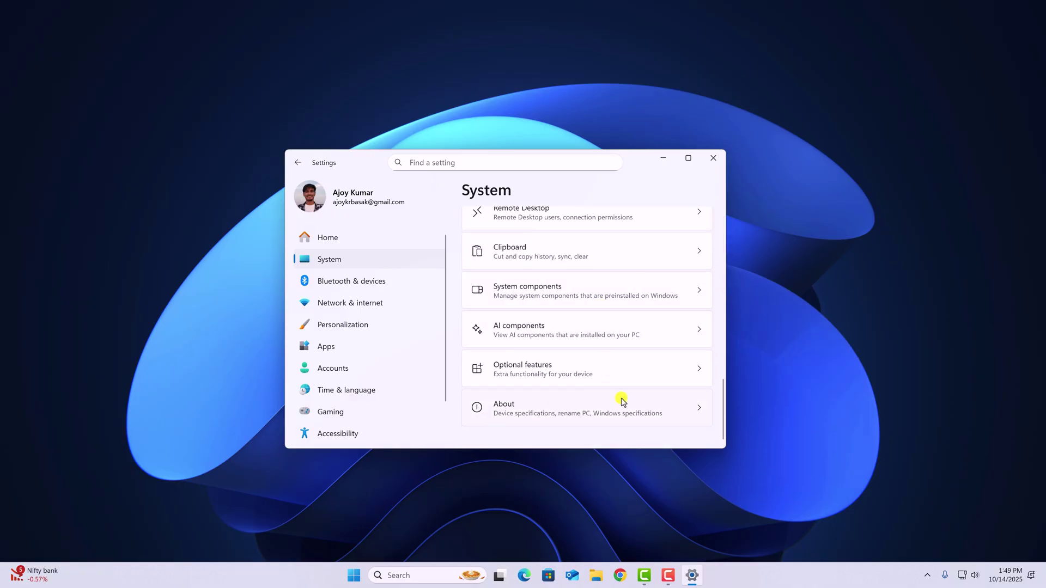
pyautogui.click(519, 412)
pyautogui.scroll(-3, 572, 315)
pyautogui.scroll(-5, 579, 297)
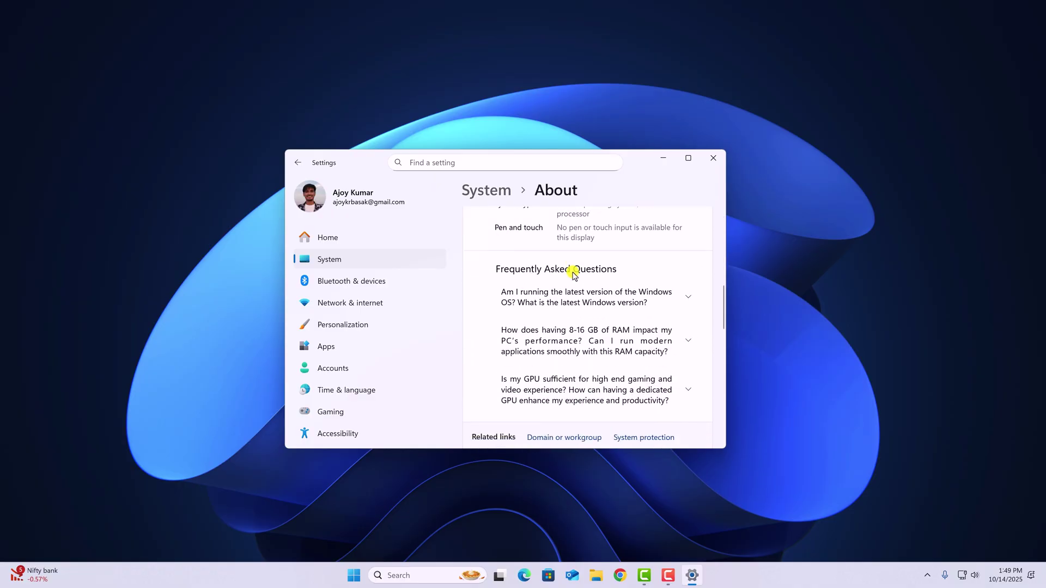
pyautogui.scroll(-3, 572, 273)
pyautogui.scroll(-1, 539, 282)
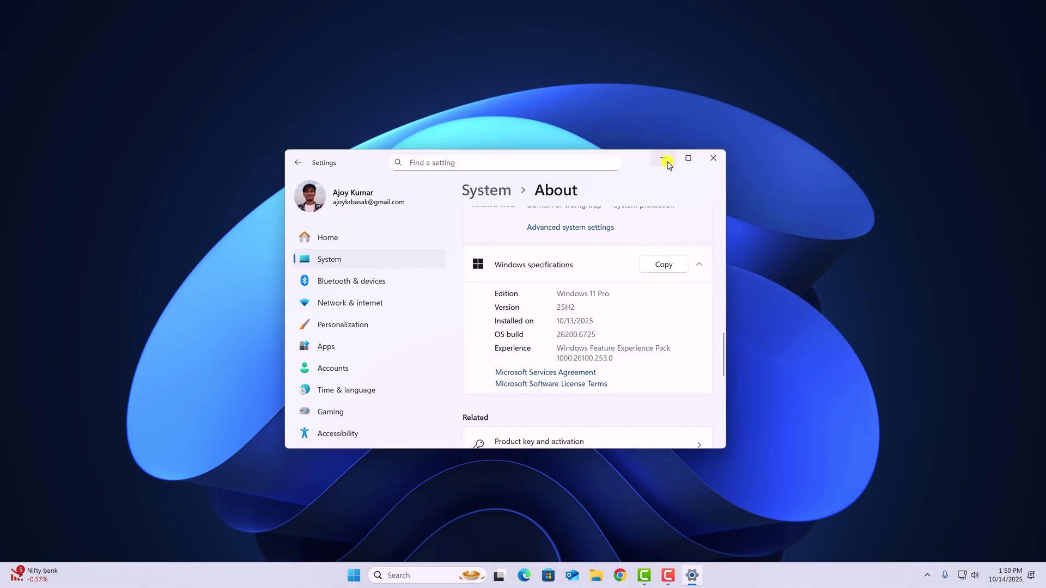
pyautogui.click(714, 159)
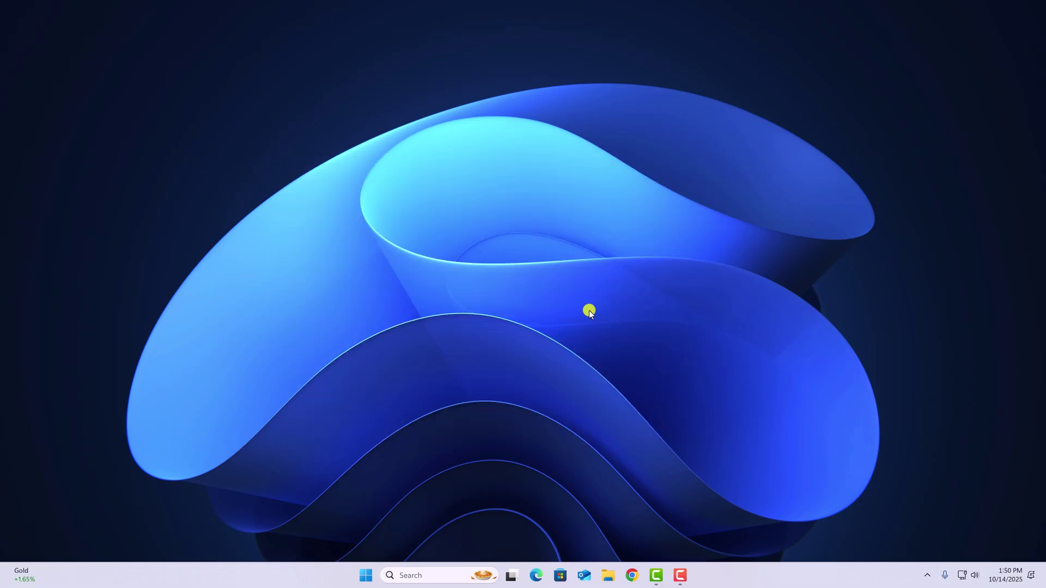